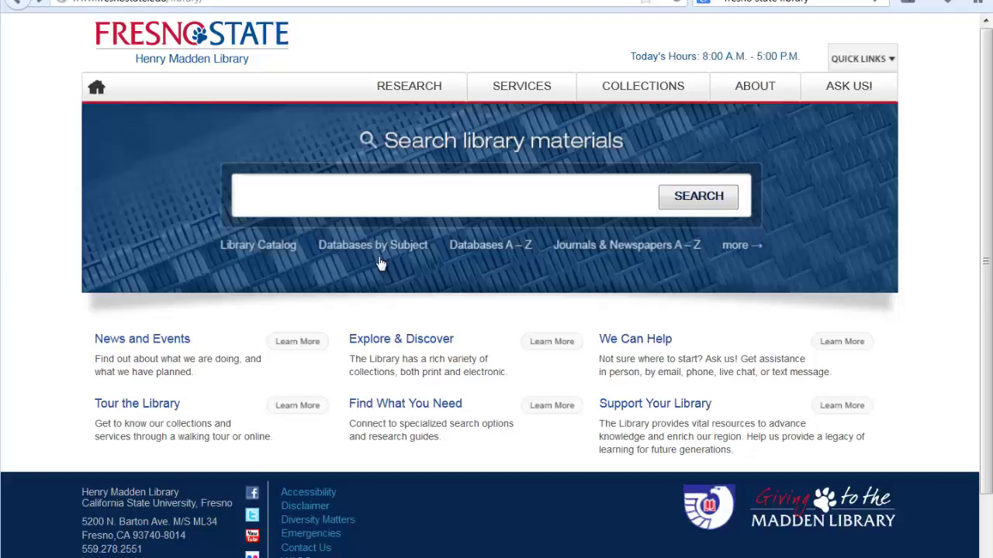
- Open the Databases A–Z list and scroll to Academic Search Premier [EBSCO] under A
{"action": "left_click", "coordinate": [502, 248]}
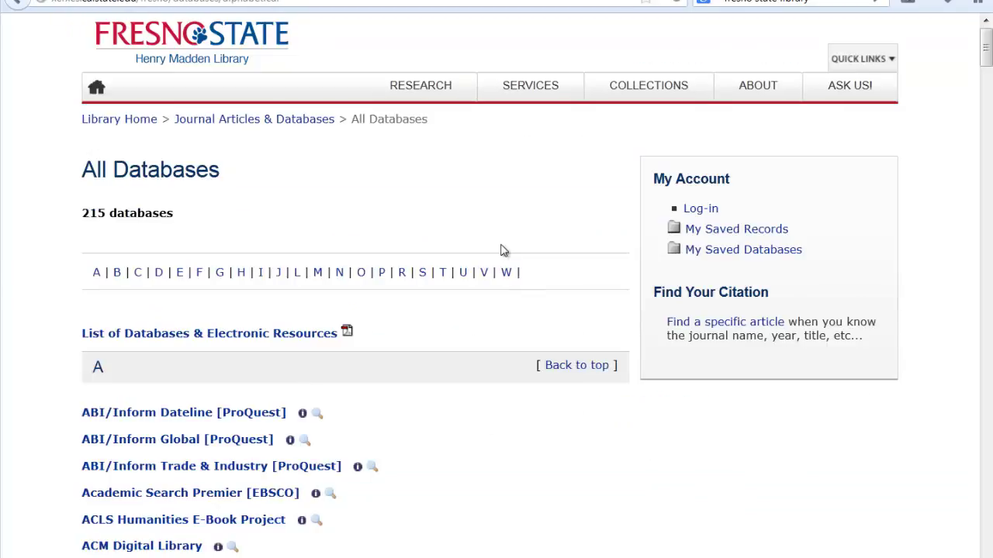
{"action": "scroll", "coordinate": [117, 379], "scroll_direction": "down", "scroll_amount": 2}
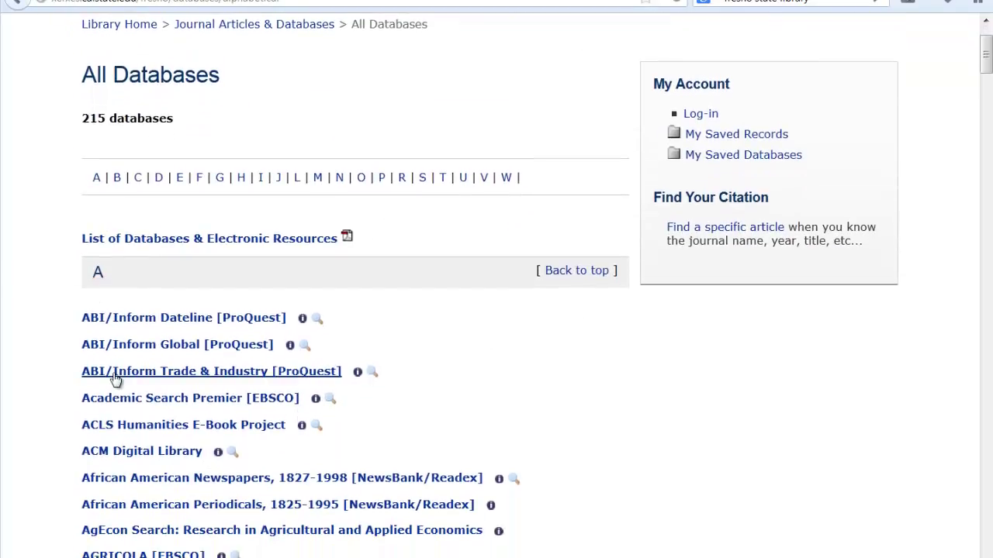
{"action": "scroll", "coordinate": [115, 379], "scroll_direction": "down", "scroll_amount": 2}
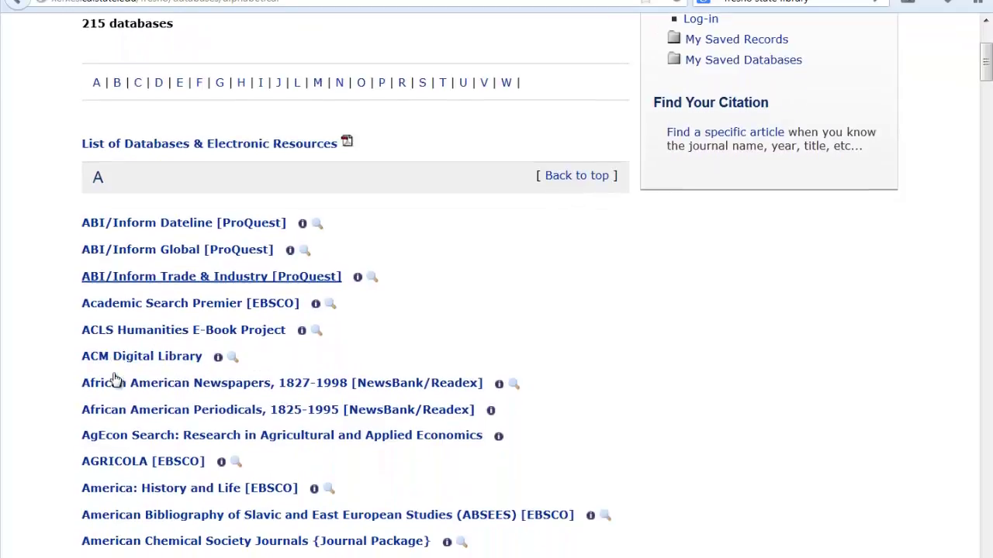
- Open Academic Search Premier and enter 'earthquakes' and 'turkey' as the first two search terms
{"action": "left_click", "coordinate": [158, 306]}
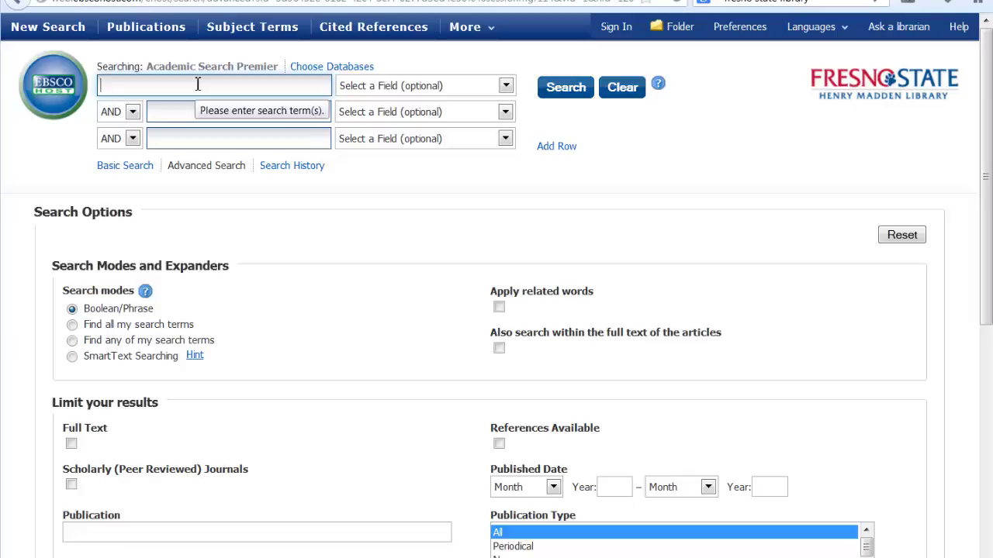
{"action": "type", "text": "earth"}
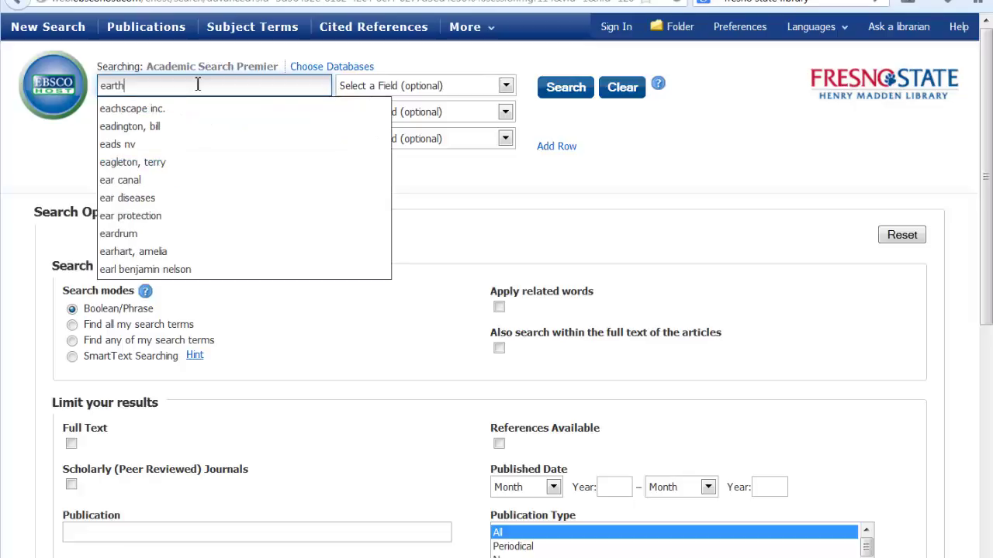
{"action": "type", "text": "quakes"}
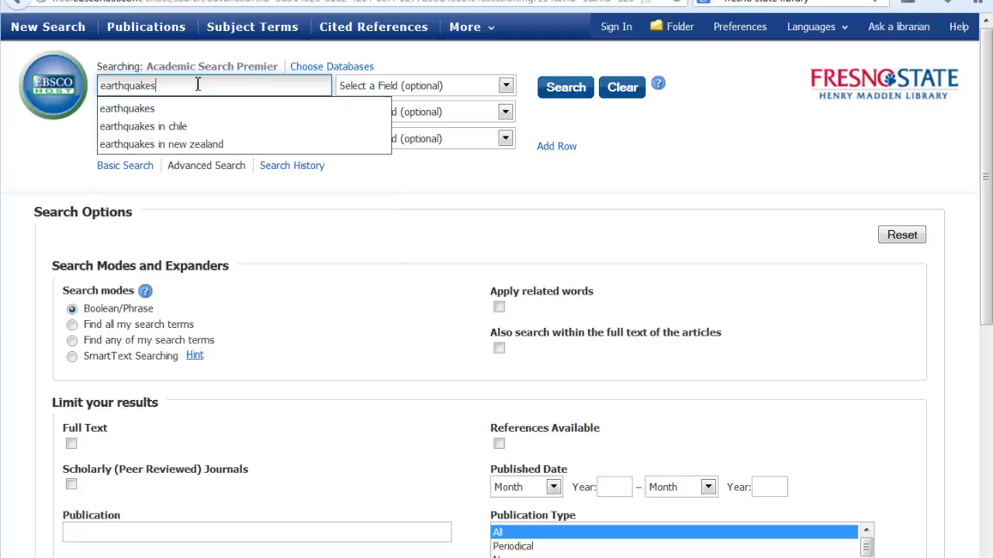
{"action": "left_click", "coordinate": [164, 108]}
{"action": "left_click", "coordinate": [167, 113]}
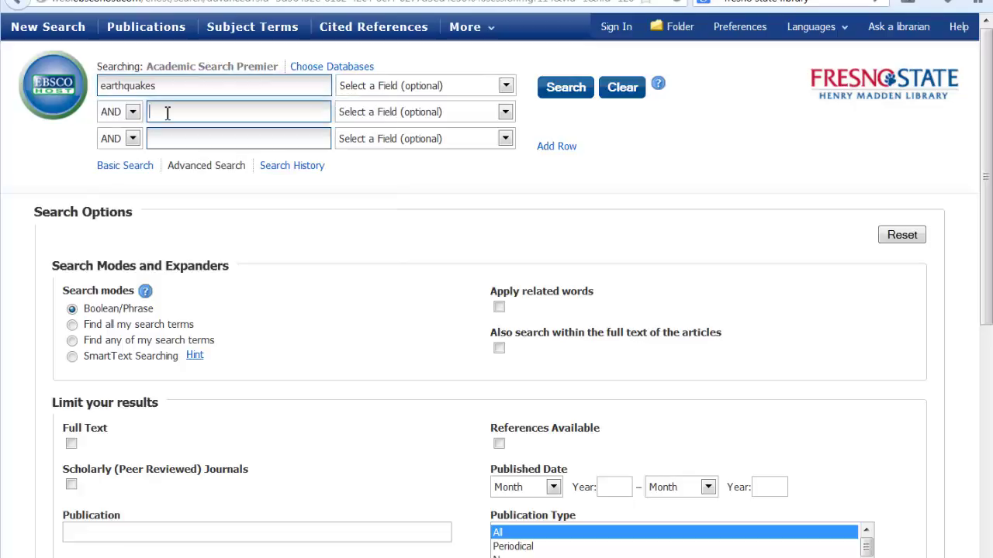
{"action": "type", "text": "turk"}
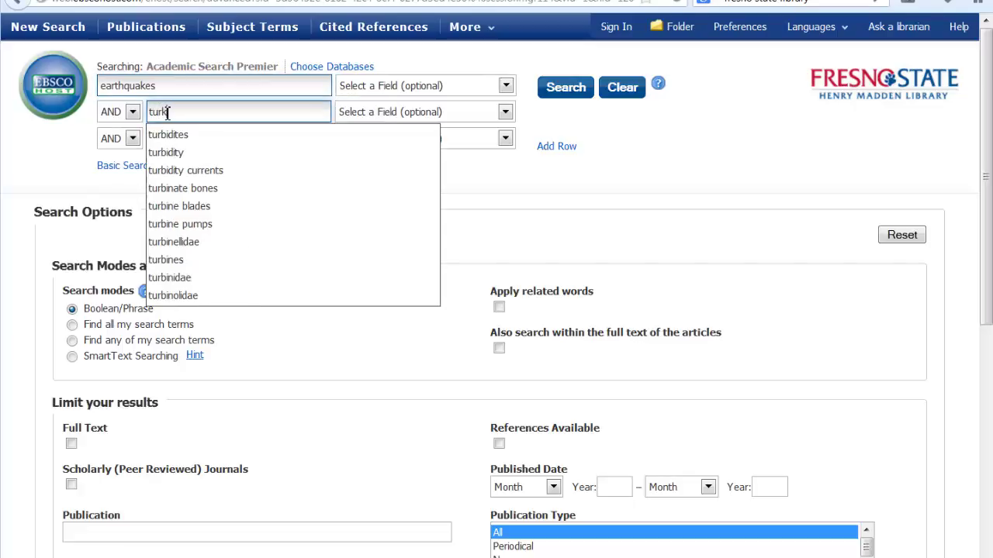
{"action": "type", "text": "ey"}
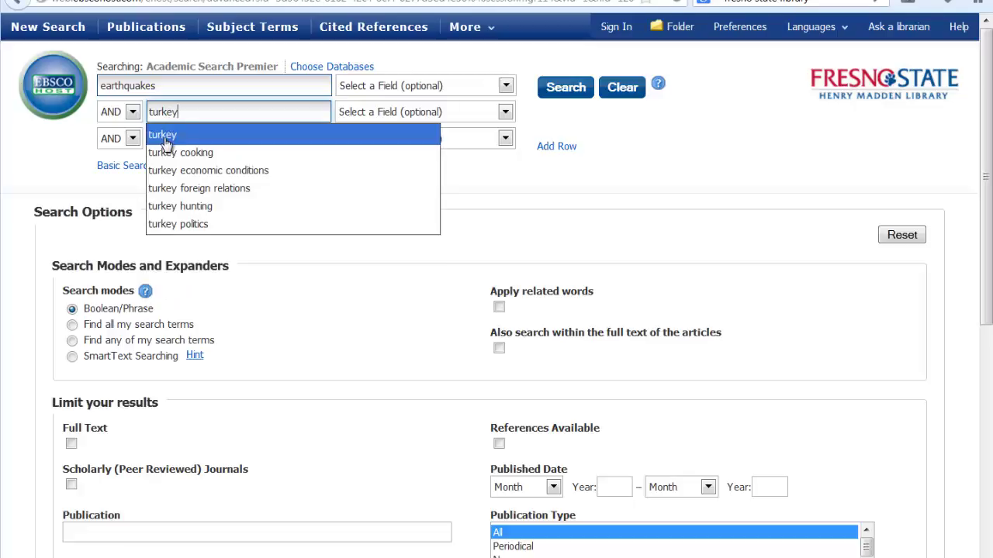
{"action": "left_click", "coordinate": [167, 135]}
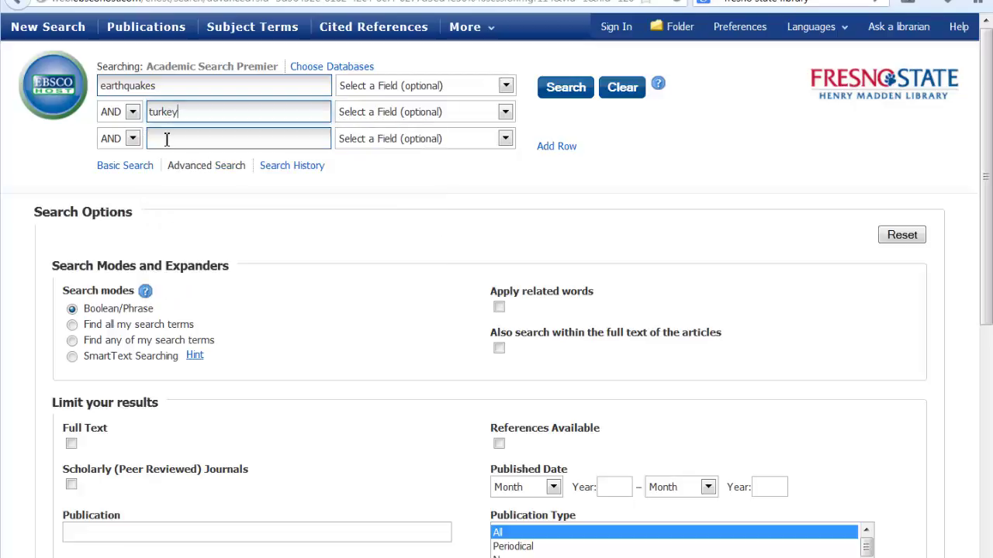
- Set the turkey row's field to GE Geographic Terms
{"action": "left_click", "coordinate": [504, 112]}
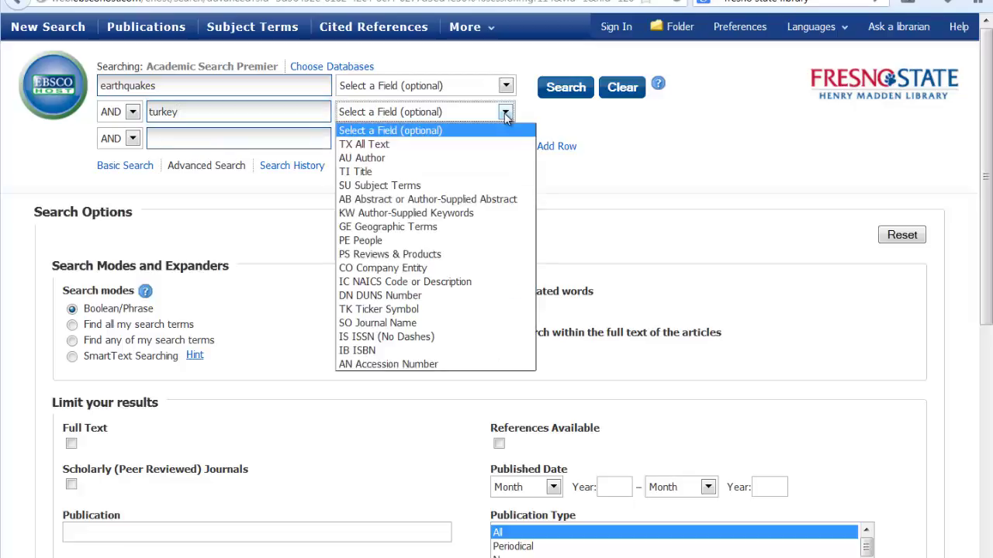
{"action": "left_click", "coordinate": [484, 228]}
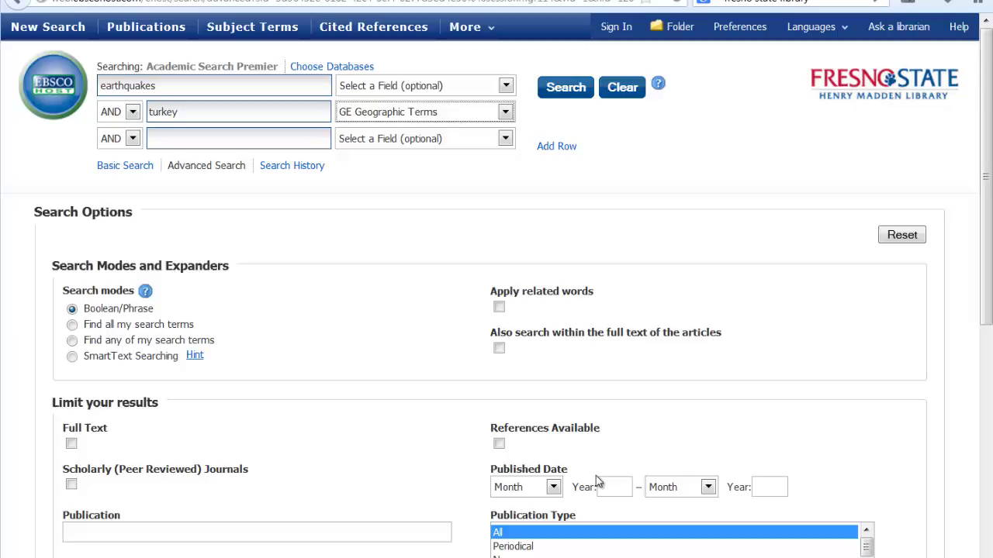
- Run the earthquakes AND GE turkey search, returning 833 results
{"action": "left_click", "coordinate": [563, 93]}
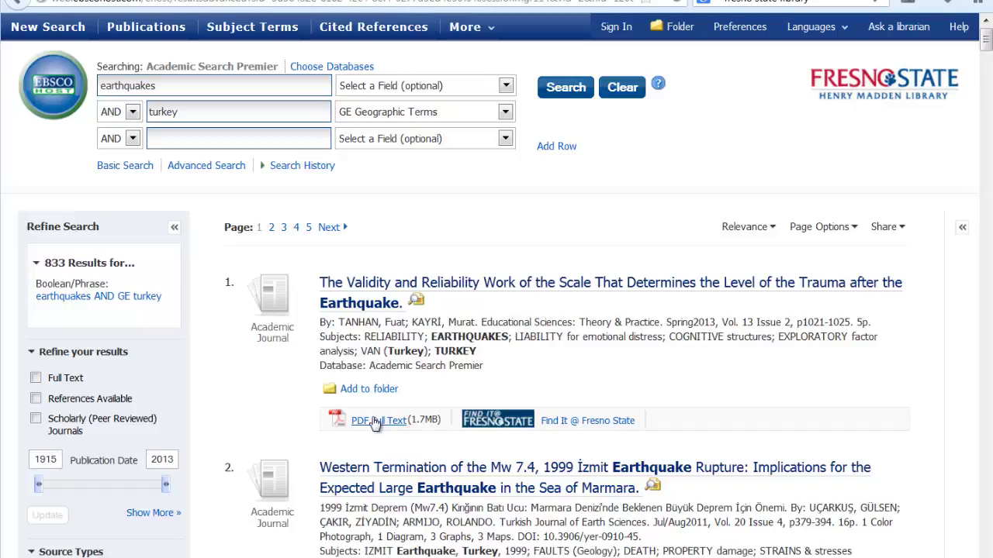
- View the first result's PDF full text on trauma levels after the earthquake
{"action": "left_click", "coordinate": [374, 421]}
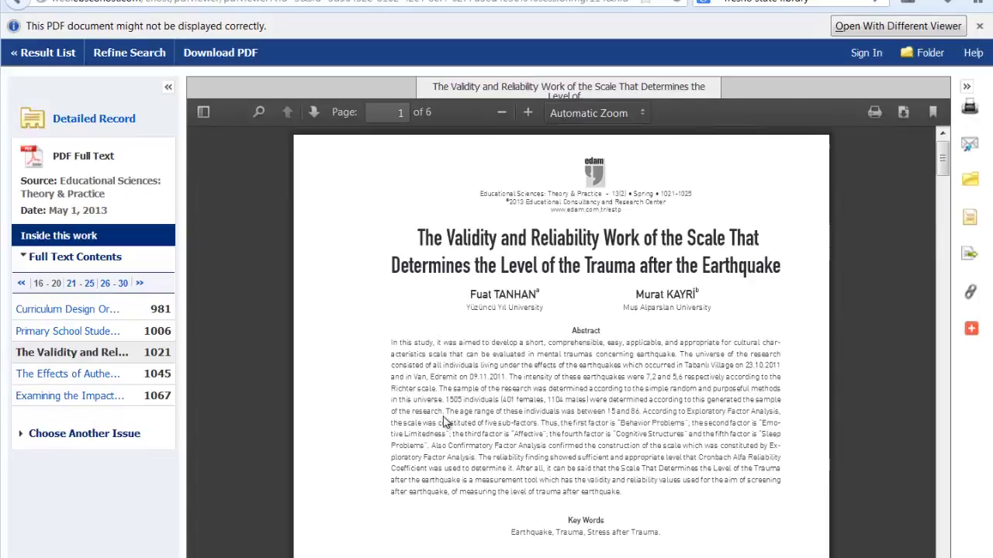
{"action": "scroll", "coordinate": [446, 423], "scroll_direction": "down", "scroll_amount": 2}
{"action": "scroll", "coordinate": [446, 423], "scroll_direction": "up", "scroll_amount": 2}
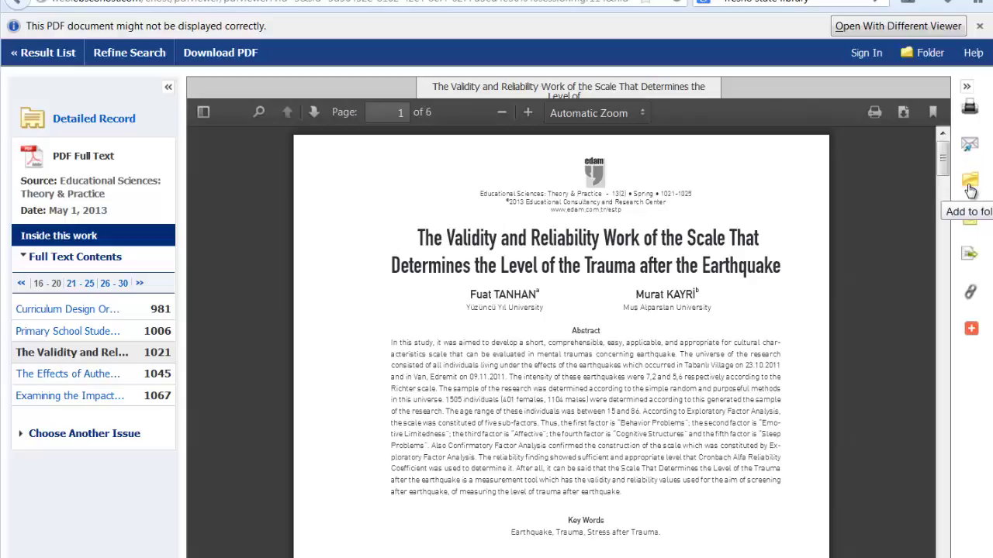
- Return to the results list and scroll down to result 7, the 1939 Erzincan Earthquake article
{"action": "left_click", "coordinate": [22, 4]}
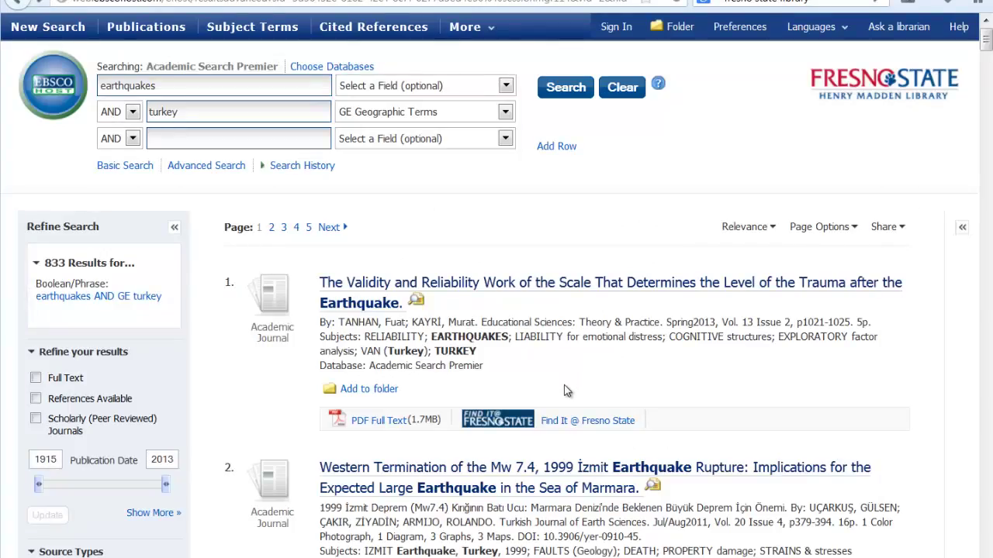
{"action": "scroll", "coordinate": [567, 389], "scroll_direction": "down", "scroll_amount": 5}
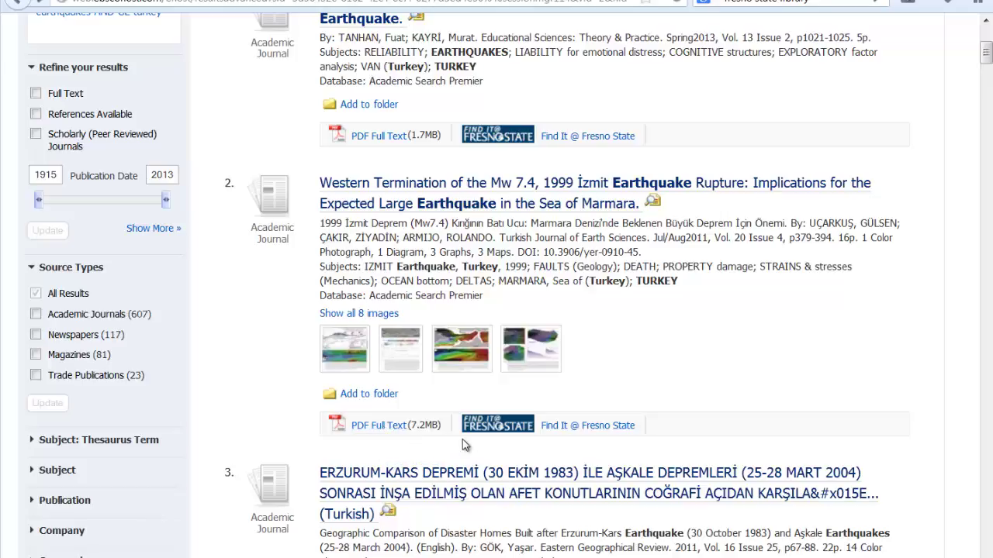
{"action": "scroll", "coordinate": [454, 453], "scroll_direction": "down", "scroll_amount": 8}
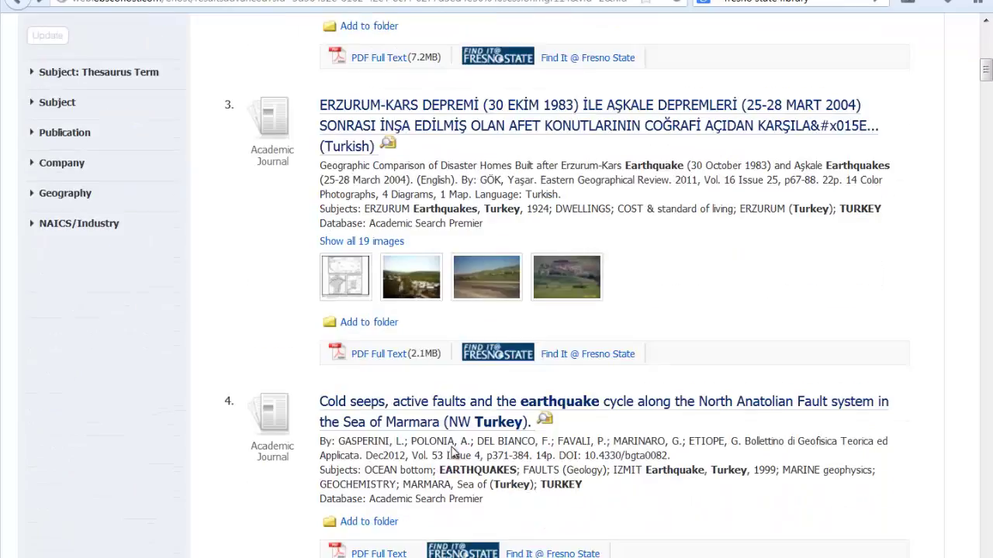
{"action": "scroll", "coordinate": [454, 453], "scroll_direction": "down", "scroll_amount": 2}
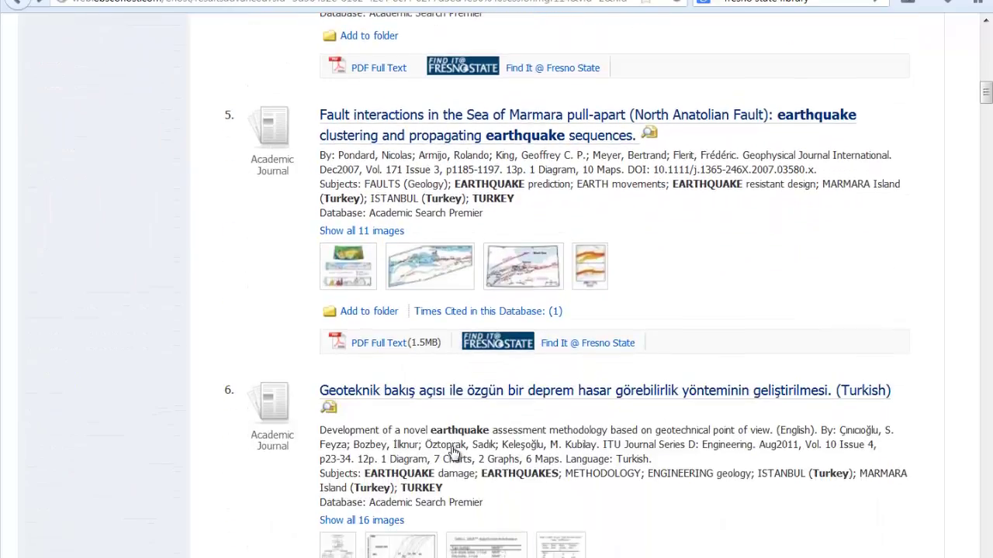
{"action": "scroll", "coordinate": [453, 453], "scroll_direction": "down", "scroll_amount": 4}
{"action": "scroll", "coordinate": [454, 450], "scroll_direction": "down", "scroll_amount": 5}
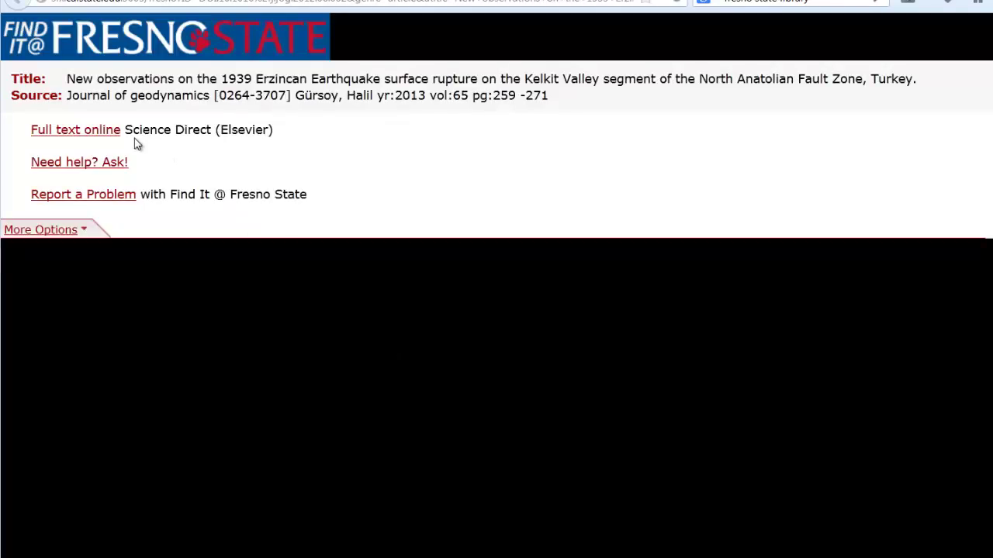
- Open the Erzincan article's full text on ScienceDirect and request its PDF download
{"action": "left_click", "coordinate": [89, 134]}
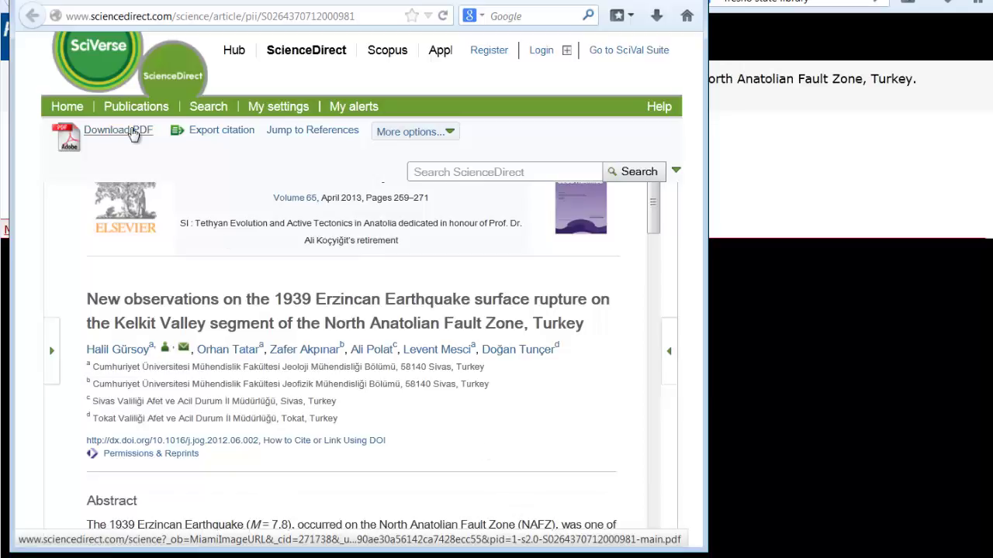
{"action": "left_click", "coordinate": [90, 138]}
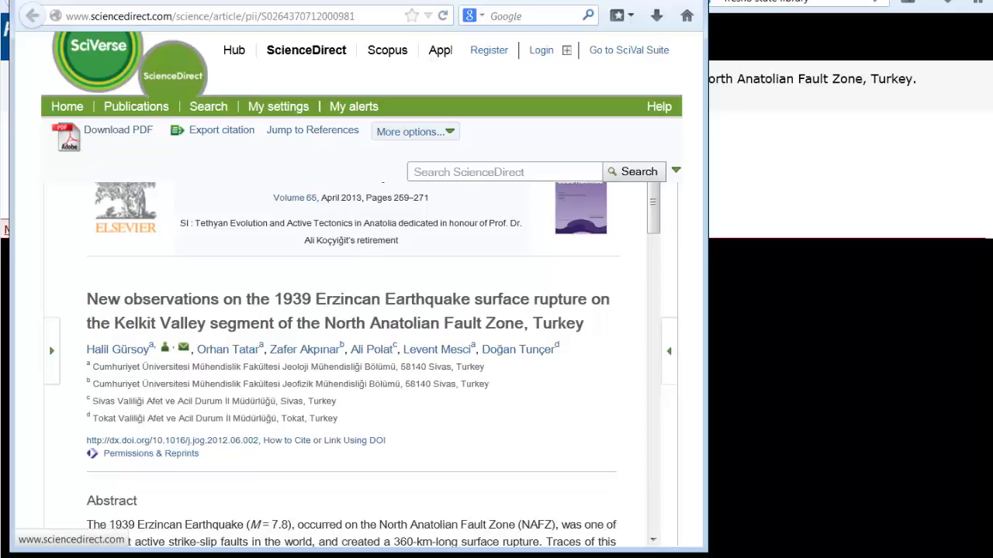
- Leave the ScienceDirect window and return to the Find It @ Fresno State page
{"action": "key", "text": "alt+Tab"}
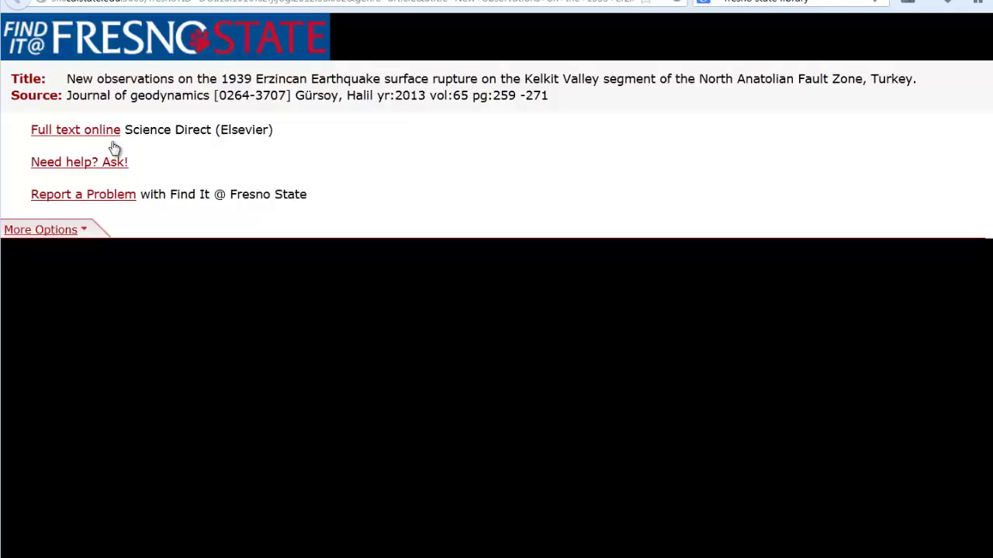
- Go back to the results and add the trauma-scale and İzmit rupture articles to the folder
{"action": "left_click", "coordinate": [16, 2]}
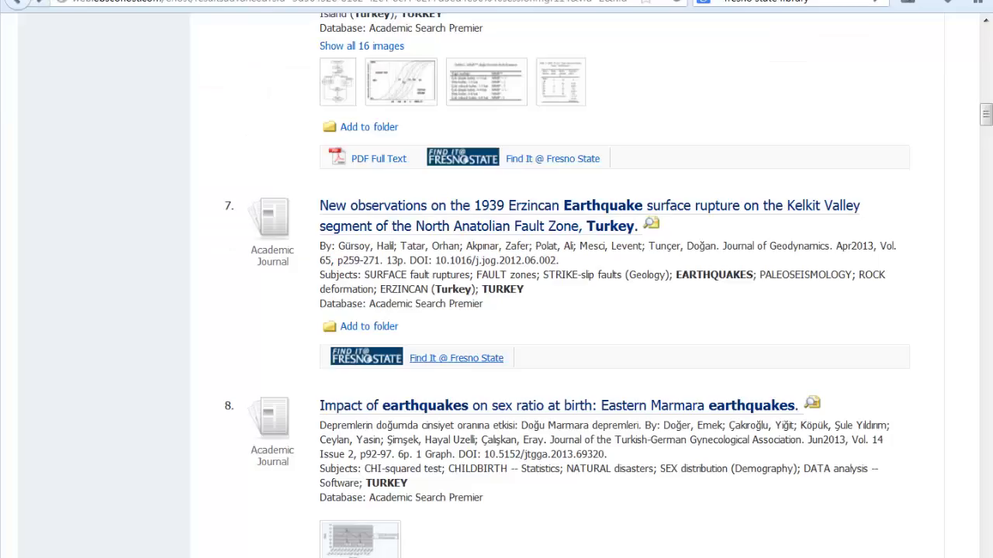
{"action": "scroll", "coordinate": [194, 327], "scroll_direction": "up", "scroll_amount": 3}
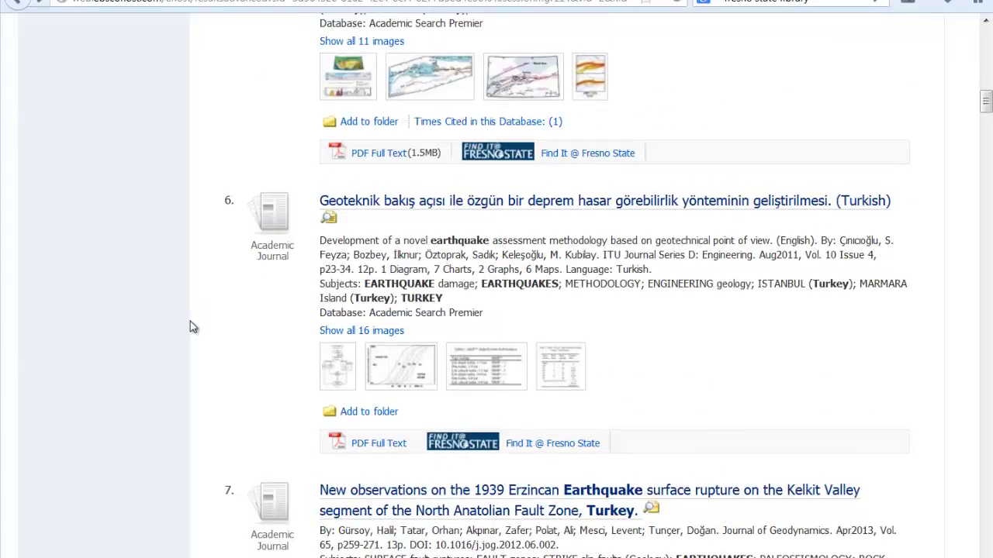
{"action": "scroll", "coordinate": [256, 332], "scroll_direction": "up", "scroll_amount": 12}
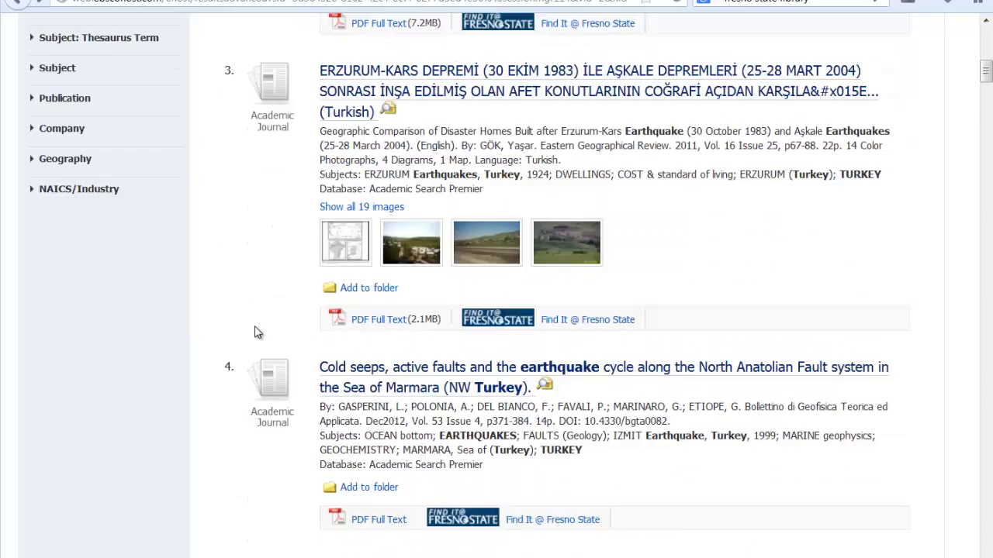
{"action": "scroll", "coordinate": [258, 332], "scroll_direction": "up", "scroll_amount": 9}
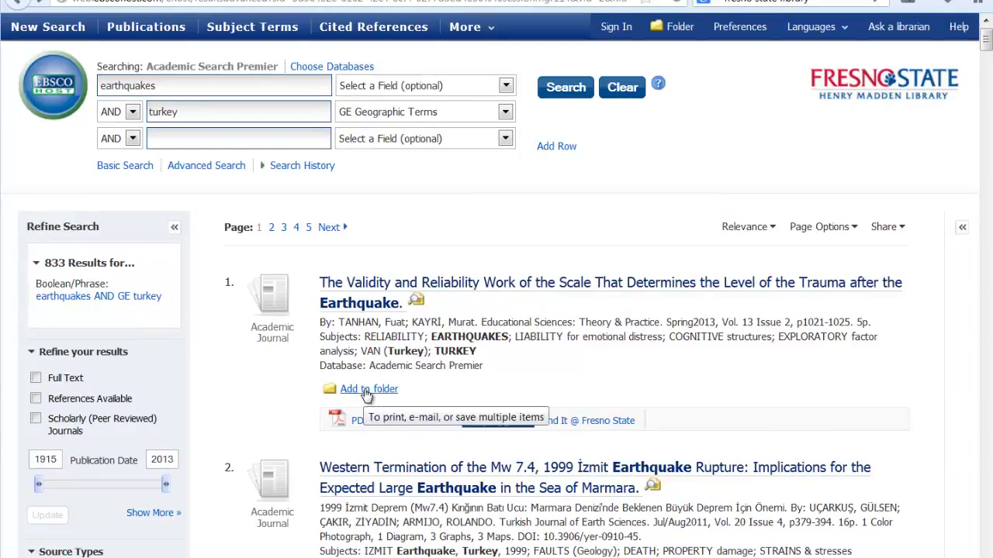
{"action": "left_click", "coordinate": [366, 394]}
{"action": "scroll", "coordinate": [432, 390], "scroll_direction": "down", "scroll_amount": 3}
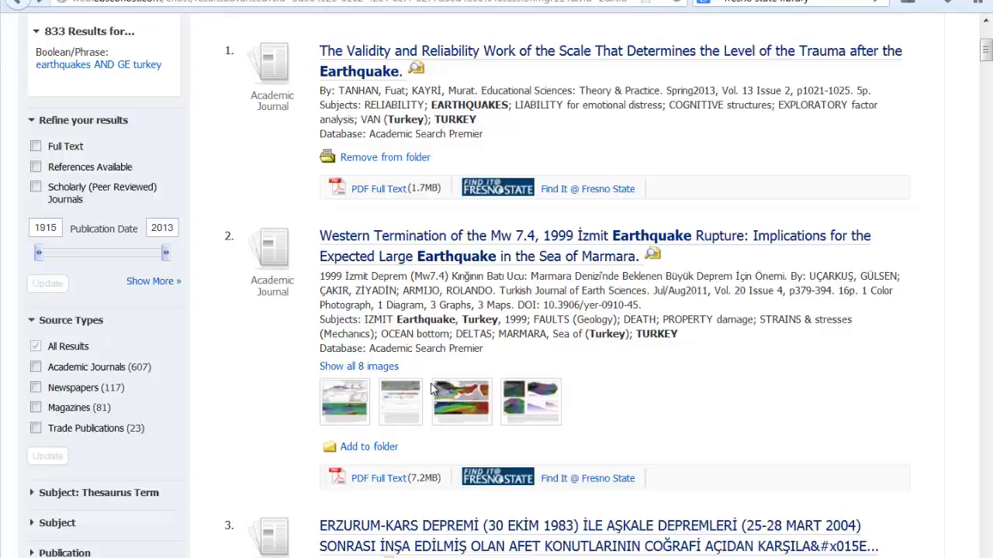
{"action": "scroll", "coordinate": [432, 390], "scroll_direction": "down", "scroll_amount": 2}
{"action": "left_click", "coordinate": [388, 303]}
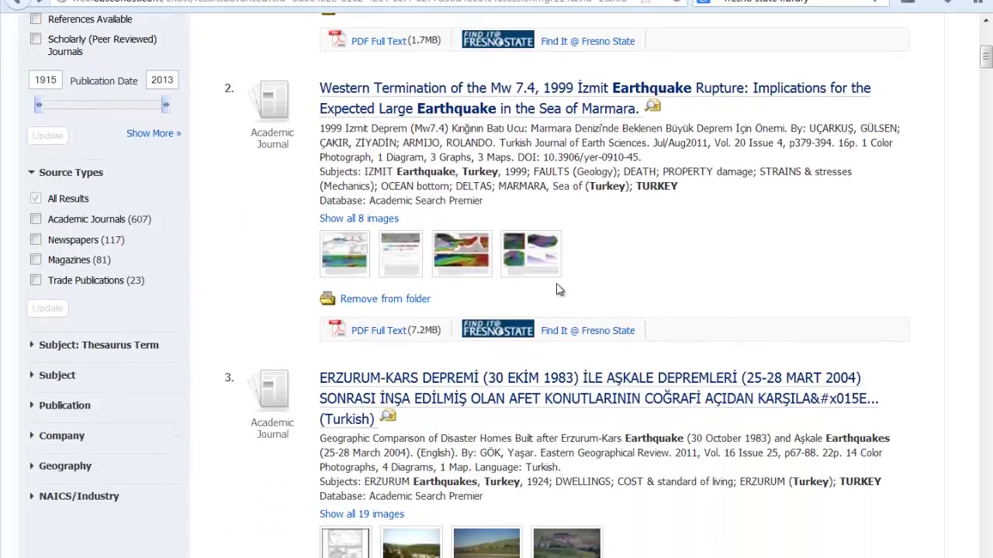
{"action": "scroll", "coordinate": [594, 285], "scroll_direction": "up", "scroll_amount": 5}
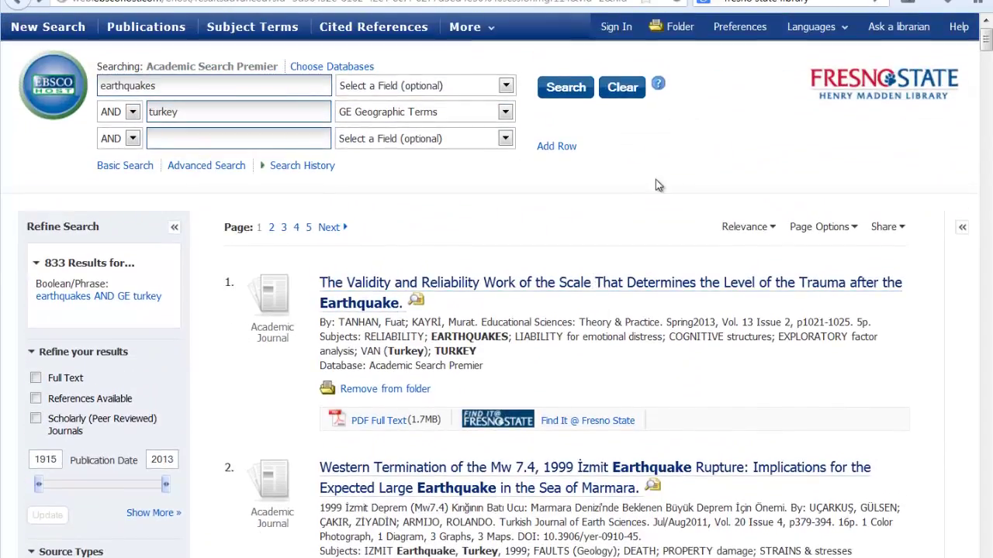
- Review the two saved articles in Folder Contents, then go back to the 833-result list
{"action": "left_click", "coordinate": [677, 31]}
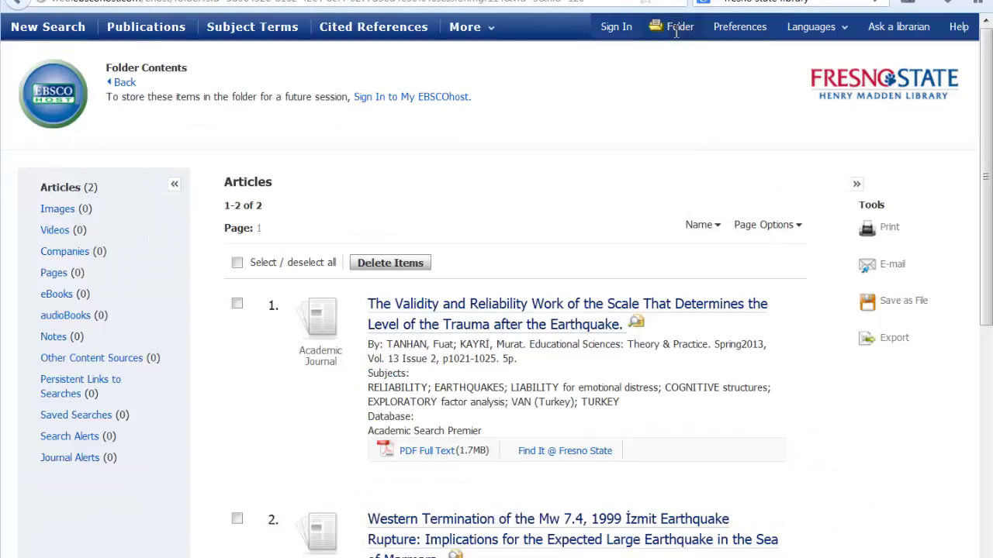
{"action": "scroll", "coordinate": [668, 466], "scroll_direction": "down", "scroll_amount": 2}
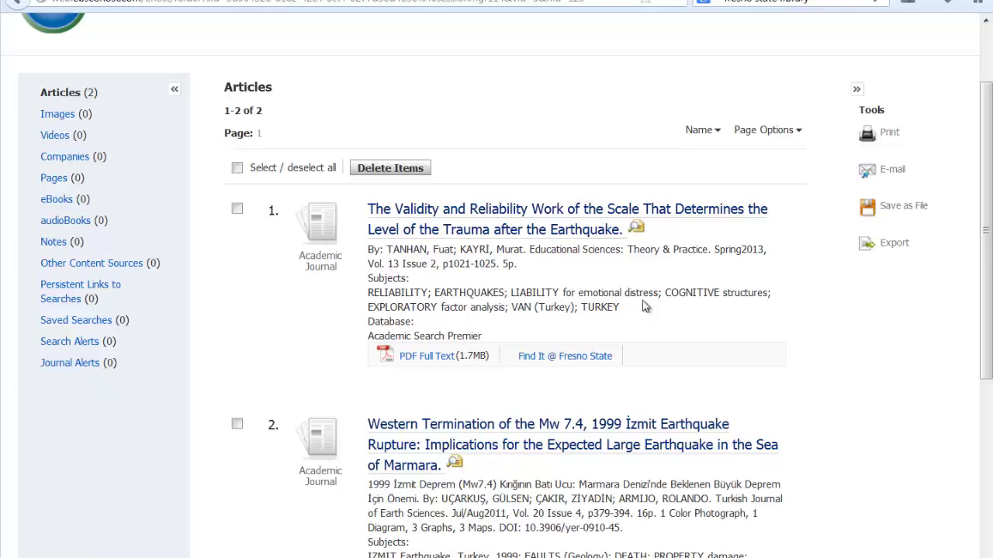
{"action": "scroll", "coordinate": [610, 285], "scroll_direction": "up", "scroll_amount": 3}
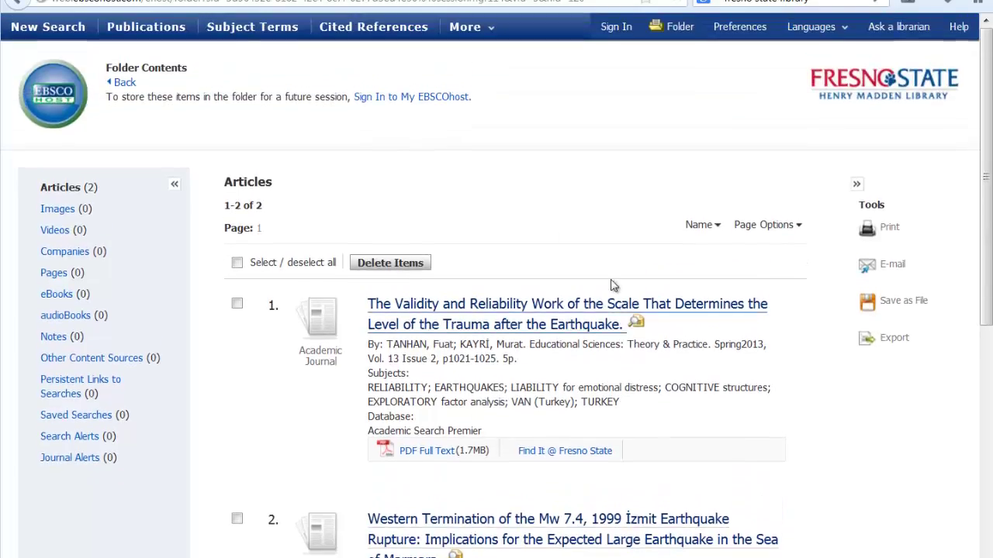
{"action": "left_click", "coordinate": [17, 2]}
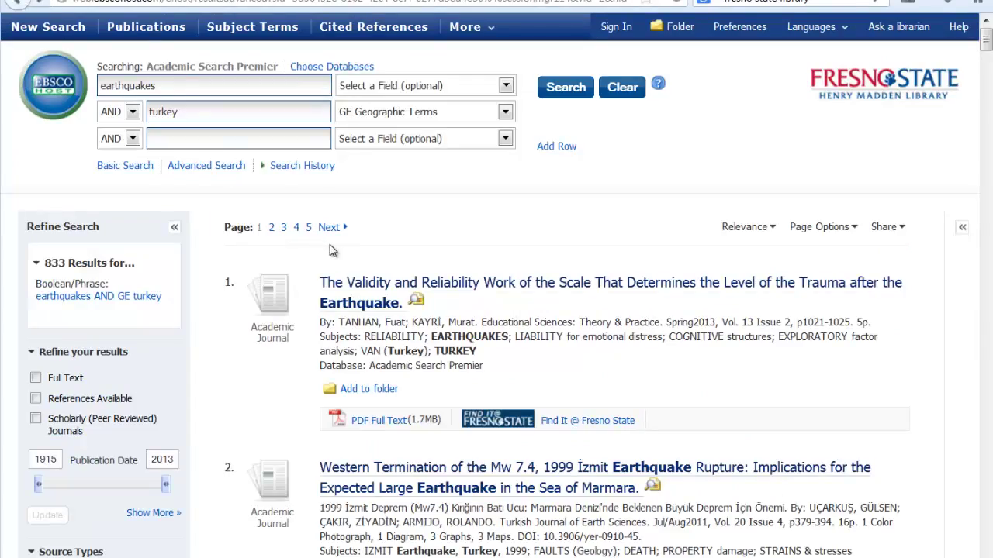